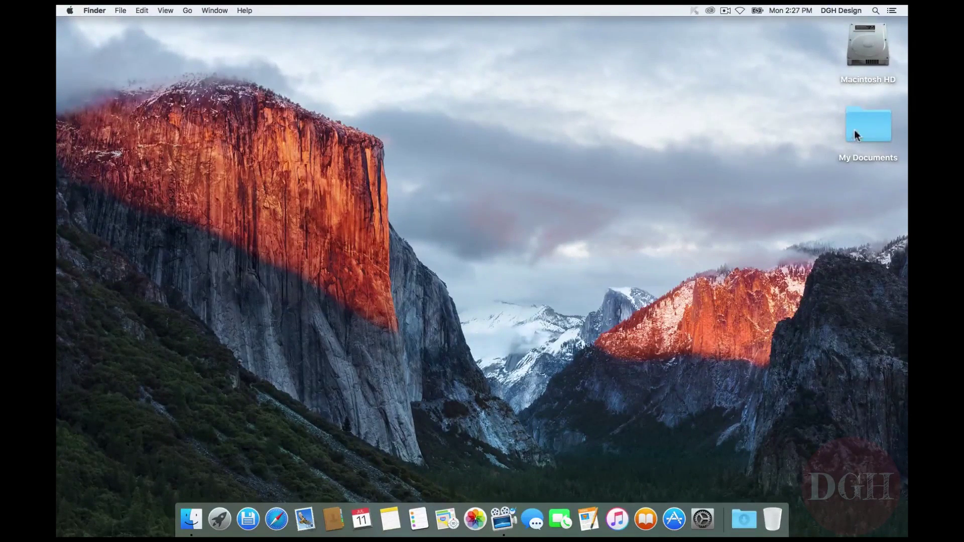
- In My Documents > Word Docs, select all ten Word documents and compress them into Archive.zip
double_click(869, 128)
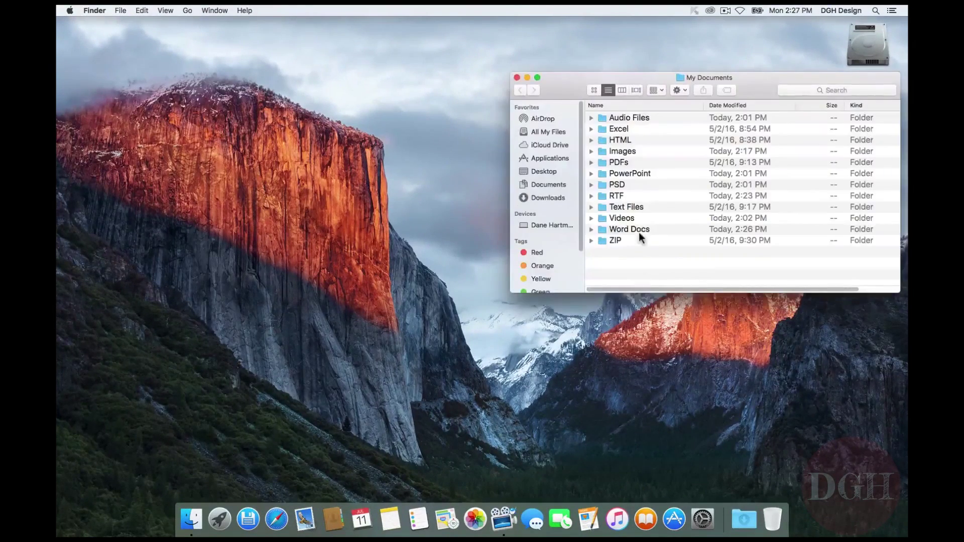
double_click(639, 230)
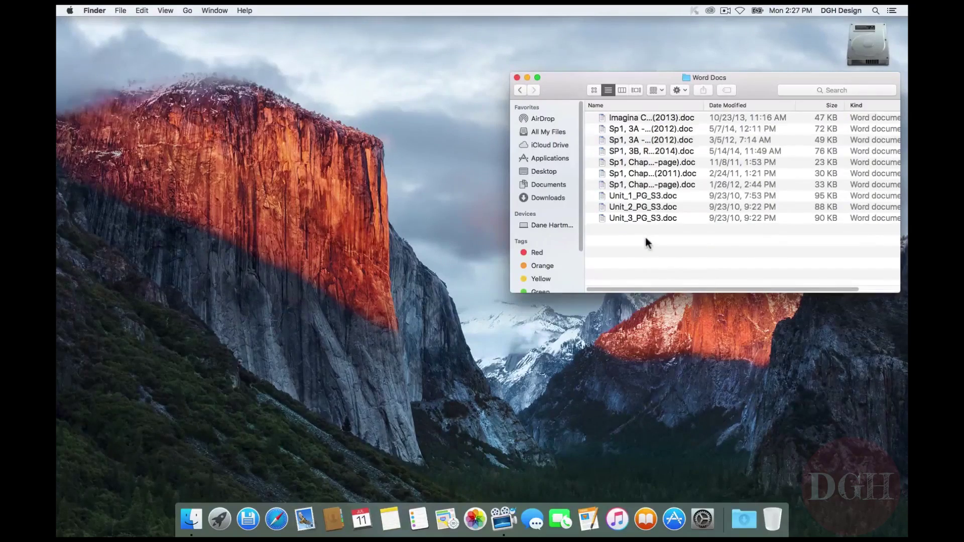
key("super+a")
right_click(633, 149)
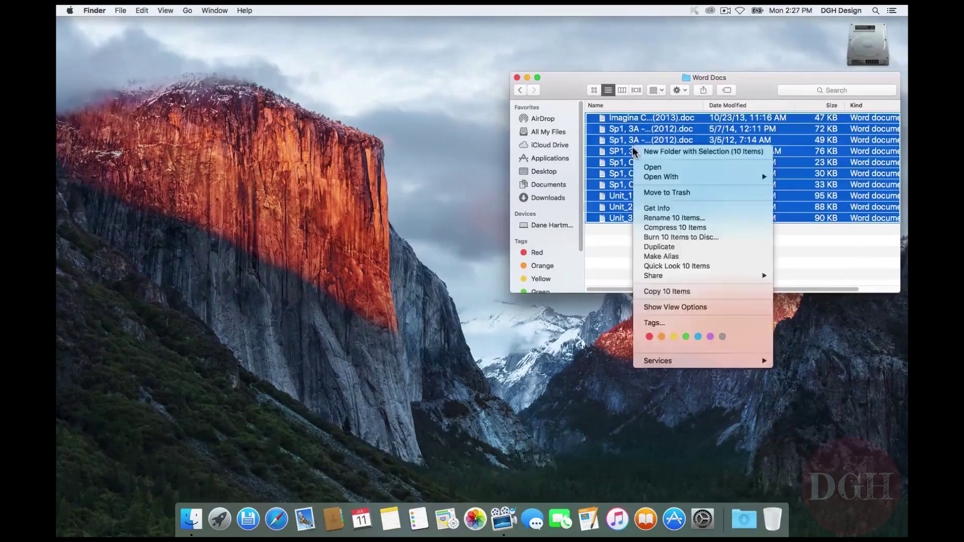
left_click(675, 227)
left_click(655, 245)
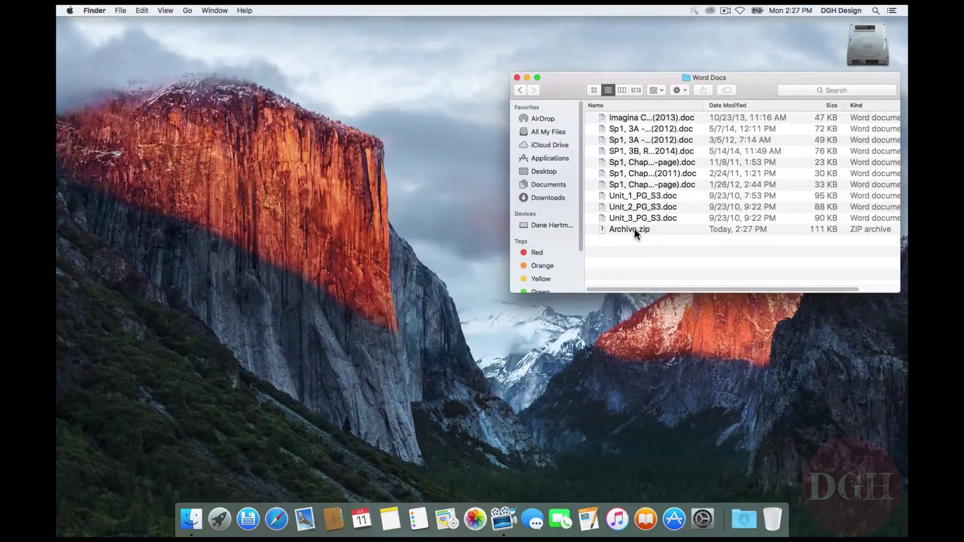
- Move Archive.zip to the desktop and extract it to check the Word files inside
left_click_drag(360, 222, 361, 222)
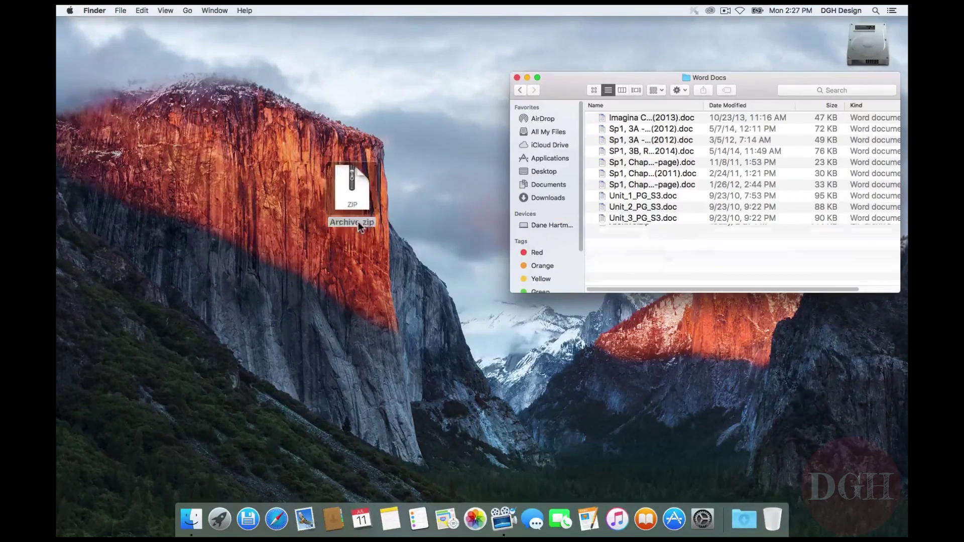
left_click(517, 77)
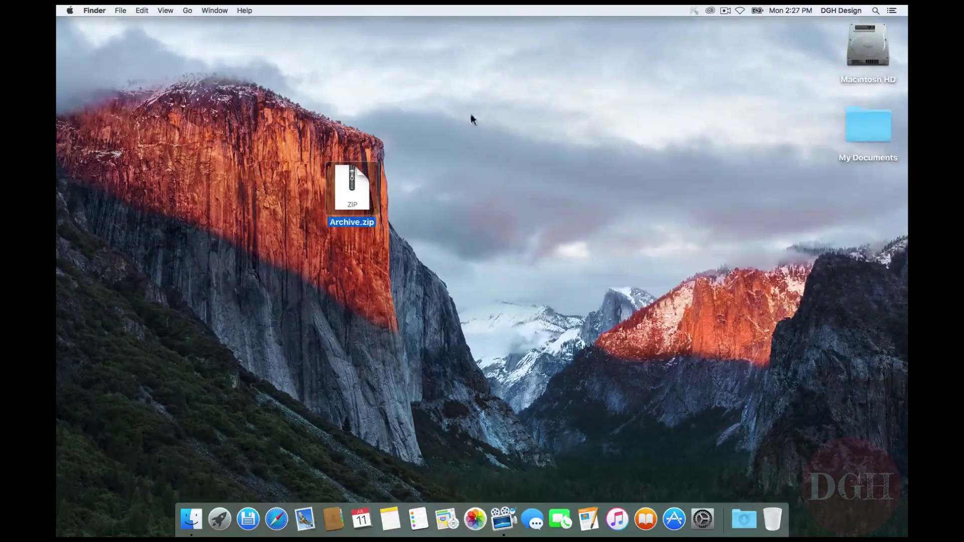
double_click(360, 194)
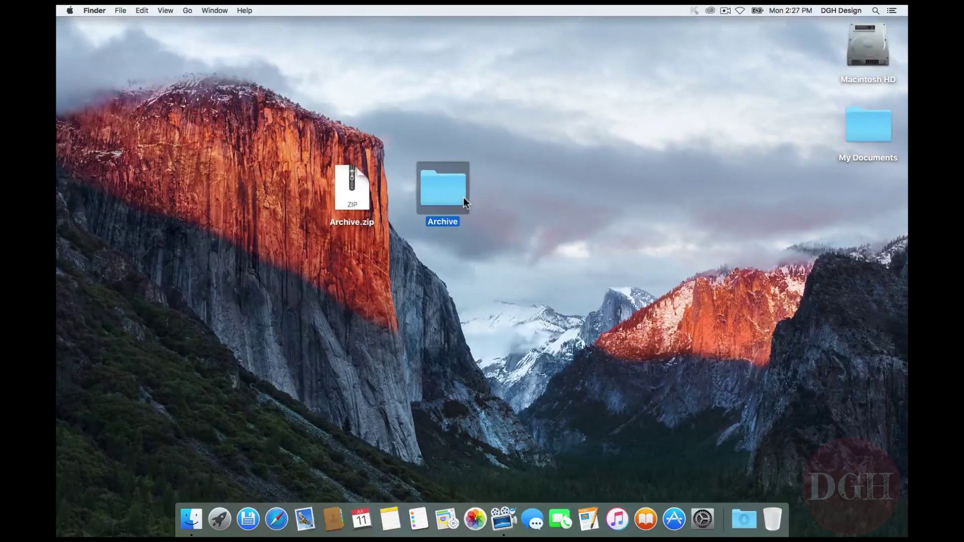
double_click(456, 192)
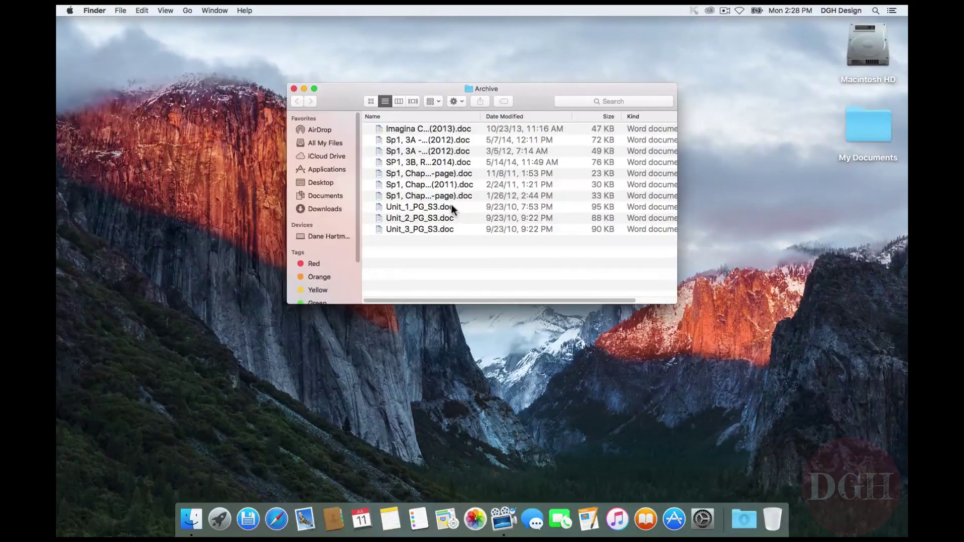
left_click(294, 89)
- Trash Archive.zip and the extracted Archive folder, then reopen My Documents
left_click(352, 191, "super")
key("super+BackSpace")
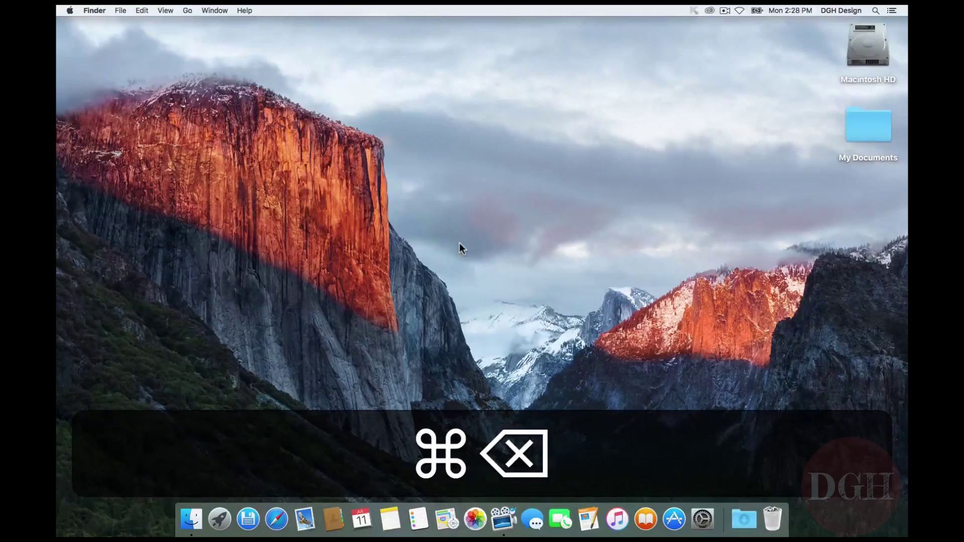
left_click(856, 133)
double_click(856, 133)
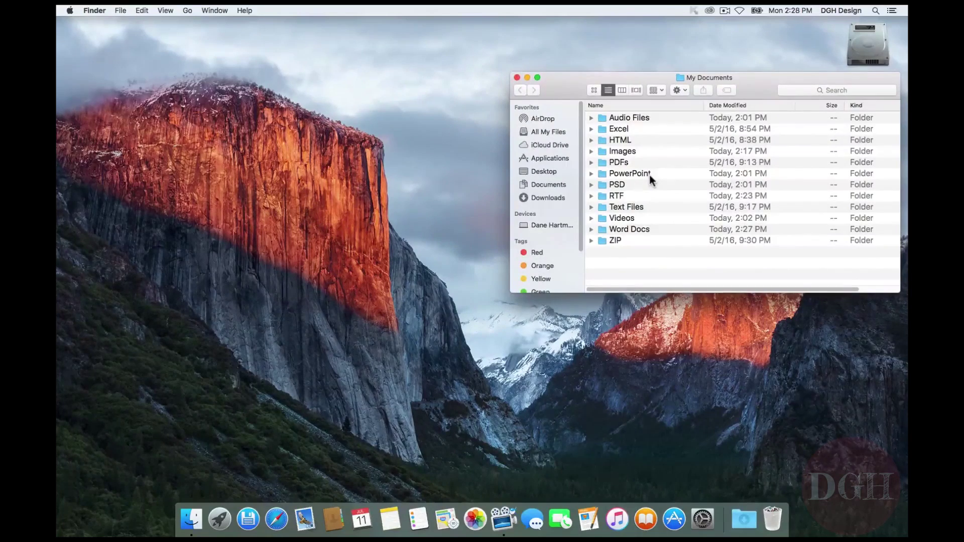
- Compress the Word Docs folder into Word Docs.zip, move it to the desktop, and extract and open it
right_click(640, 229)
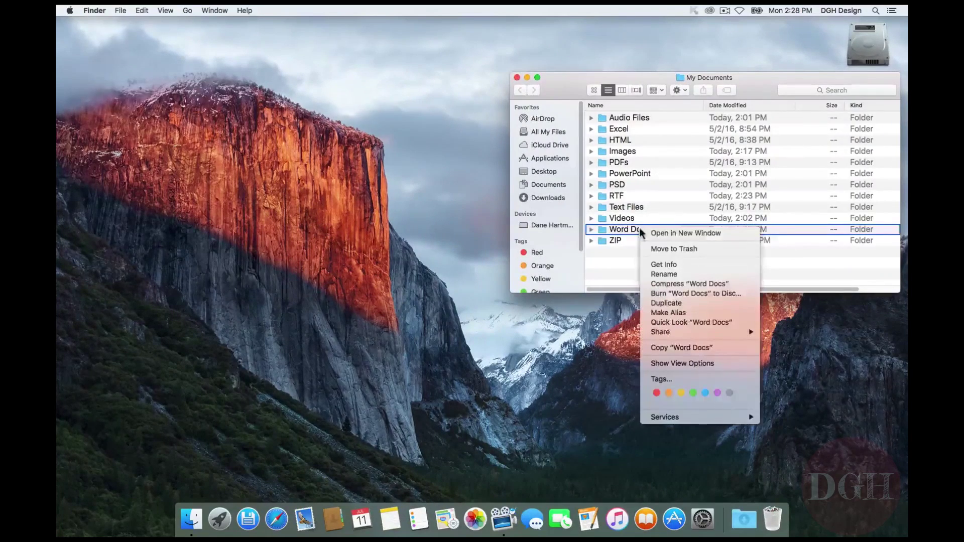
left_click(674, 284)
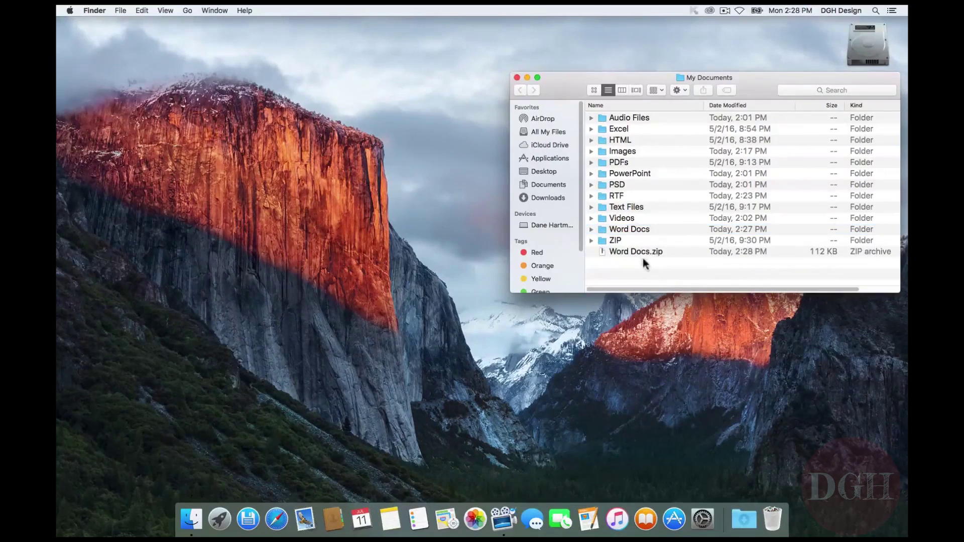
left_click_drag(648, 252, 133, 258)
double_click(140, 260)
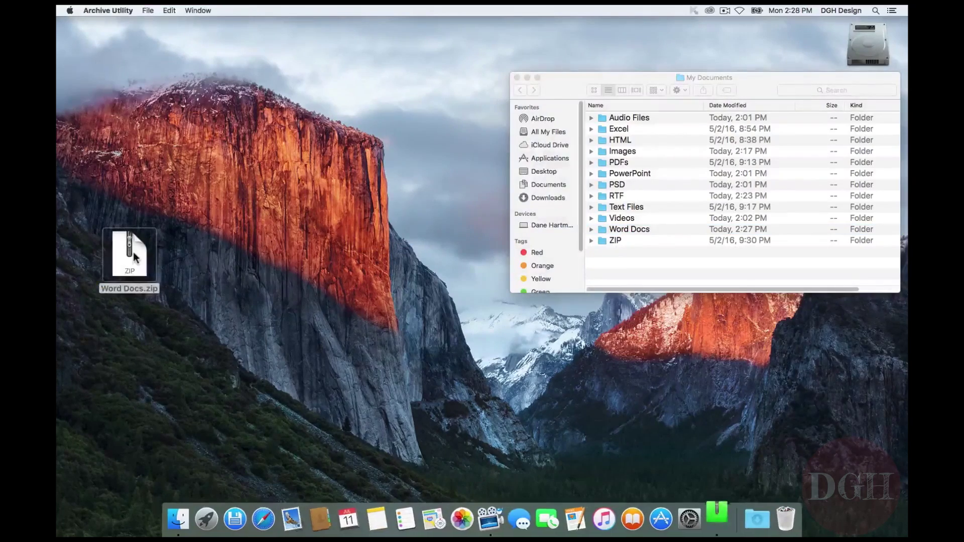
left_click_drag(159, 264, 278, 260)
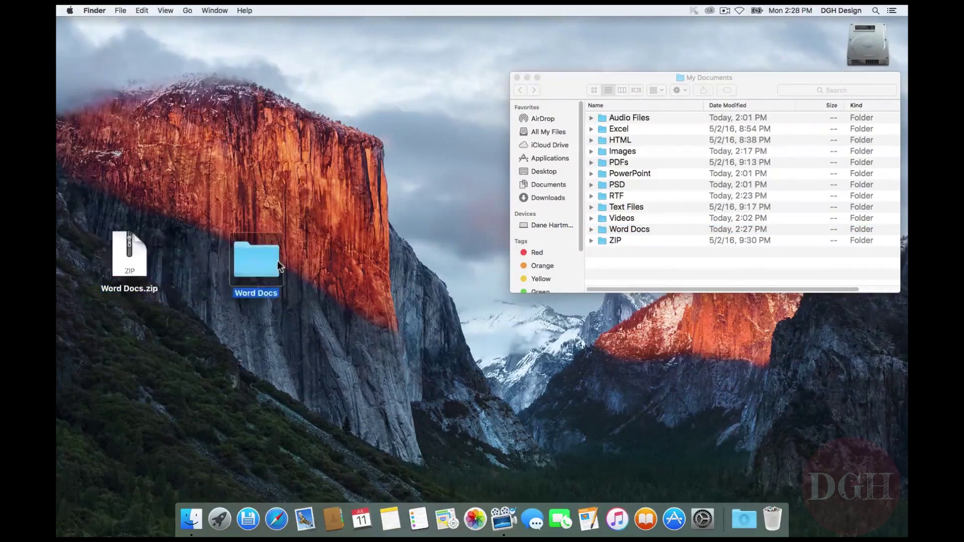
double_click(257, 264)
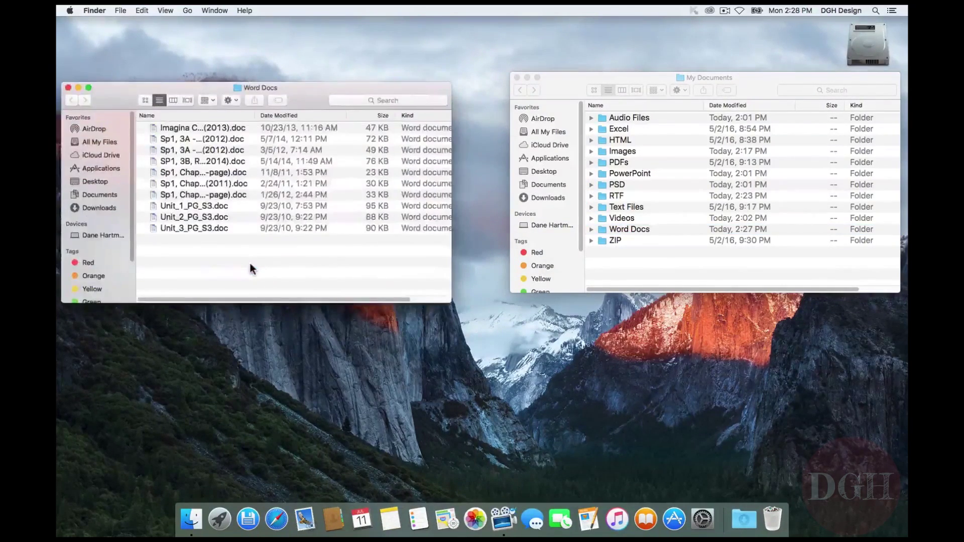
- Trash Word Docs.zip and its extracted folder, then close the My Documents window
key("super+w")
left_click_drag(99, 201, 285, 303)
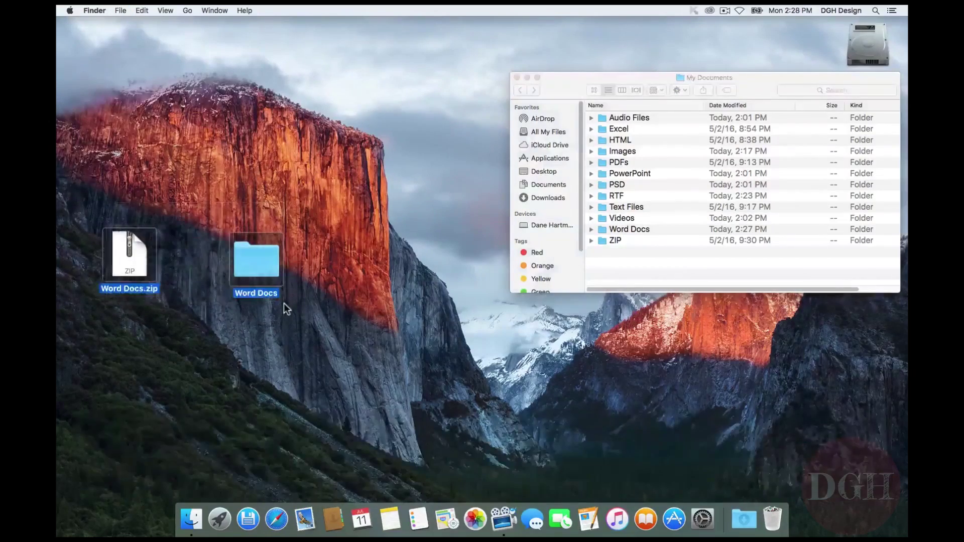
key("super+BackSpace")
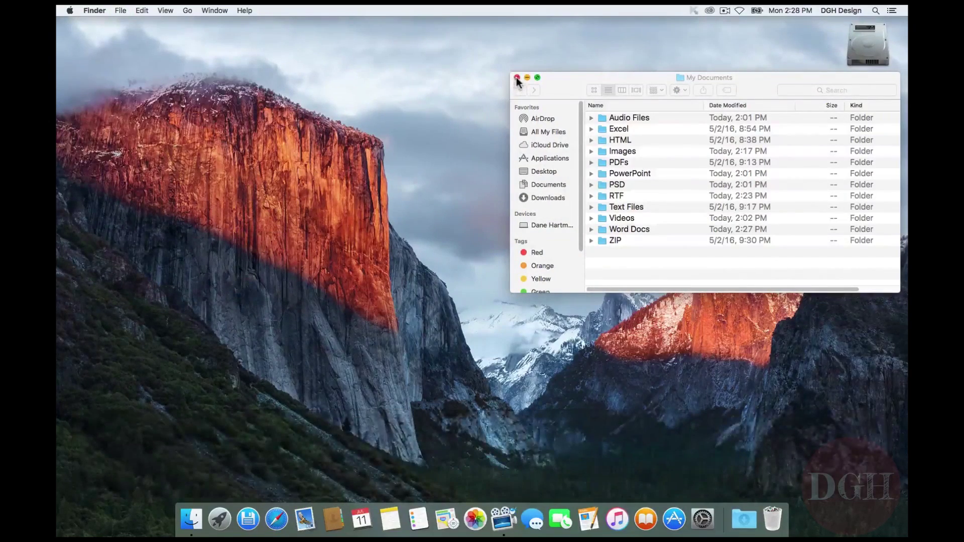
left_click(517, 78)
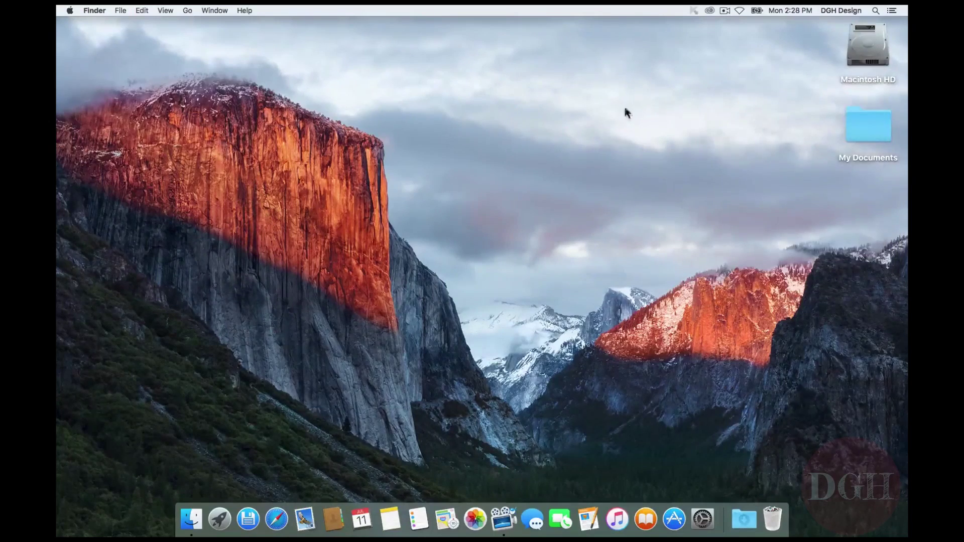
- Move My Documents.zip to the middle of the desktop and trash the original My Documents folder
right_click(862, 124)
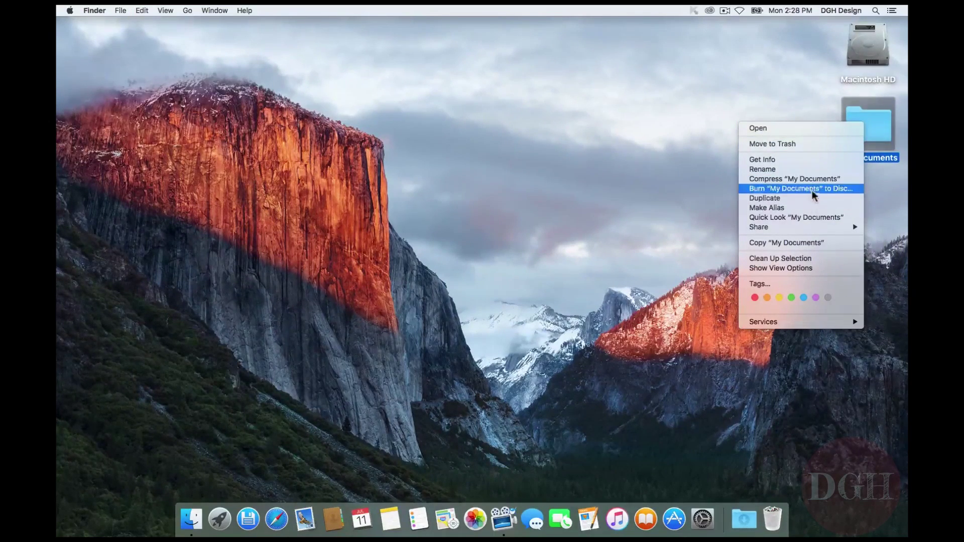
key("Escape")
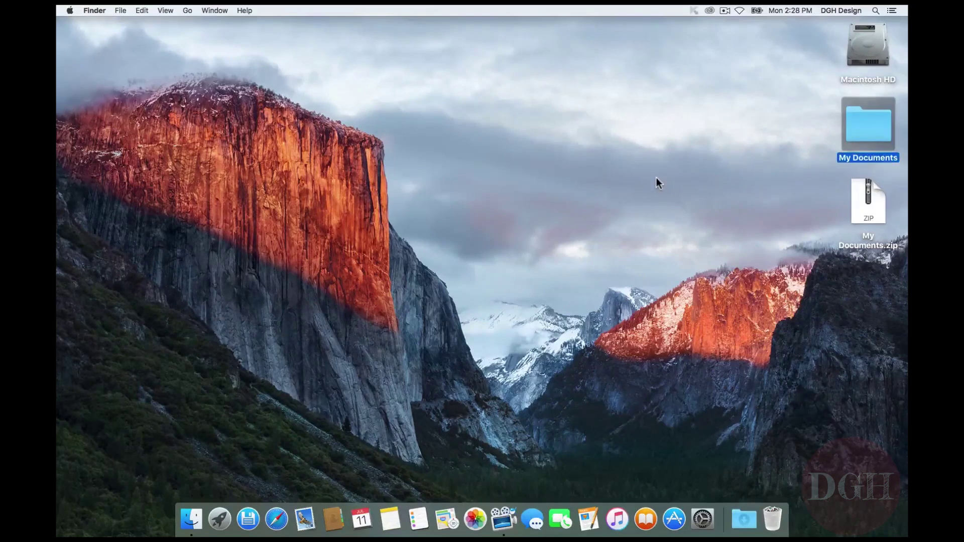
left_click_drag(868, 201, 441, 189)
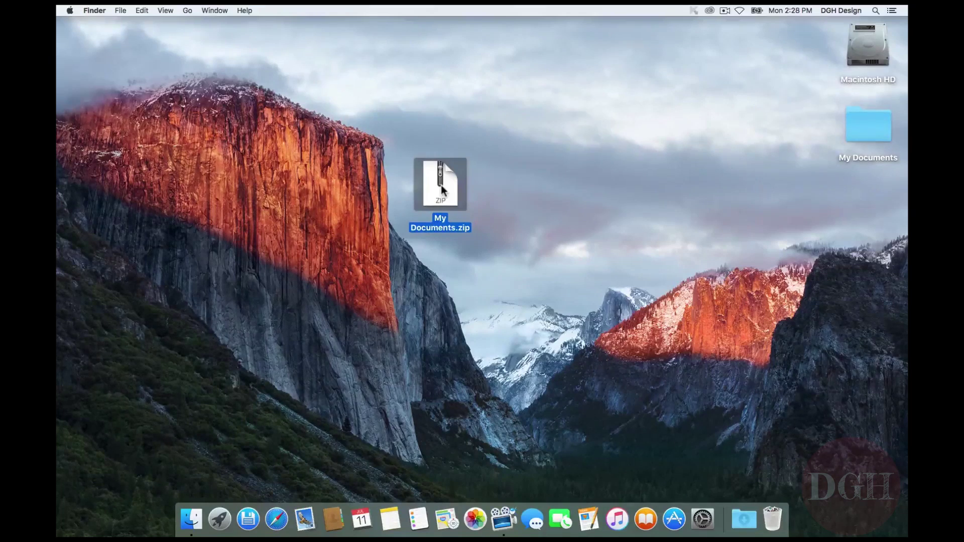
left_click(873, 135)
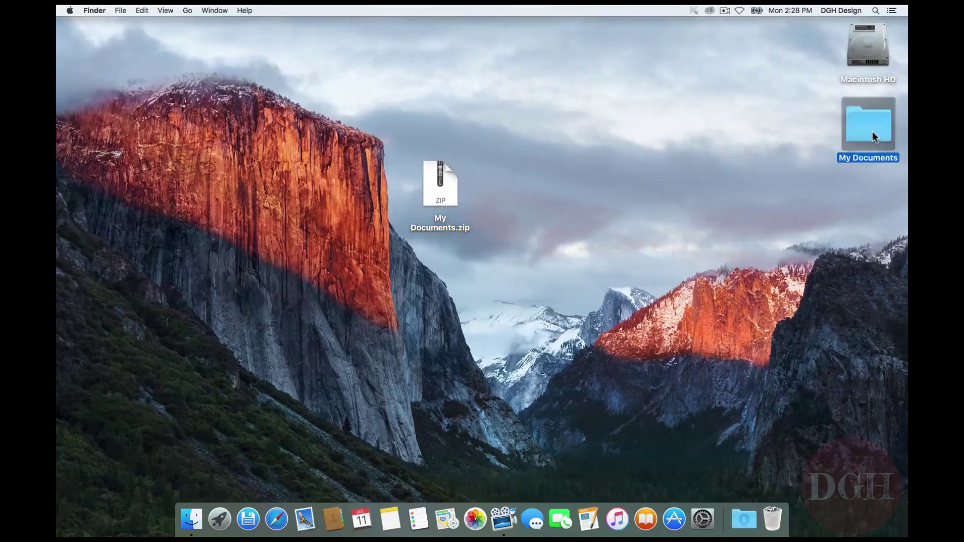
key("super+BackSpace")
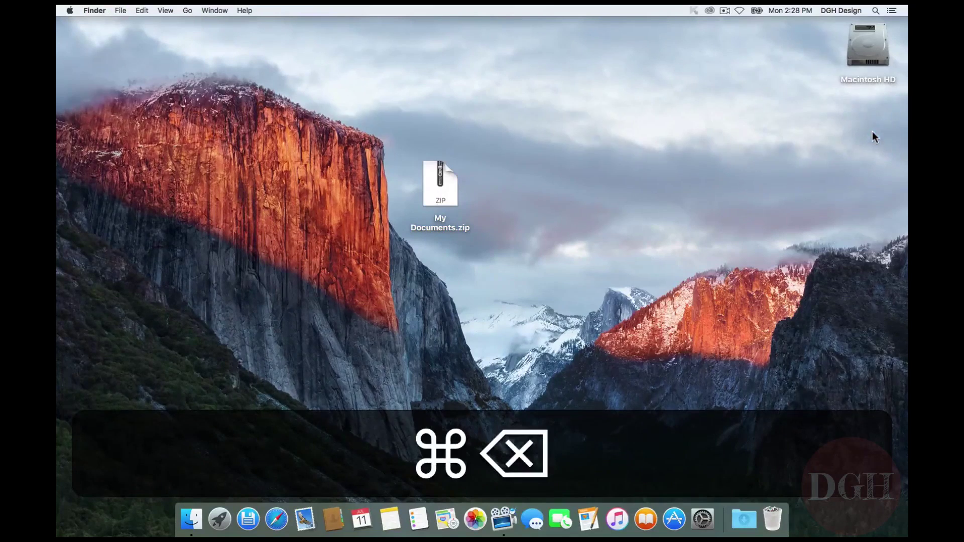
- Extract My Documents.zip, place the restored folder under Macintosh HD, and open it
double_click(451, 189)
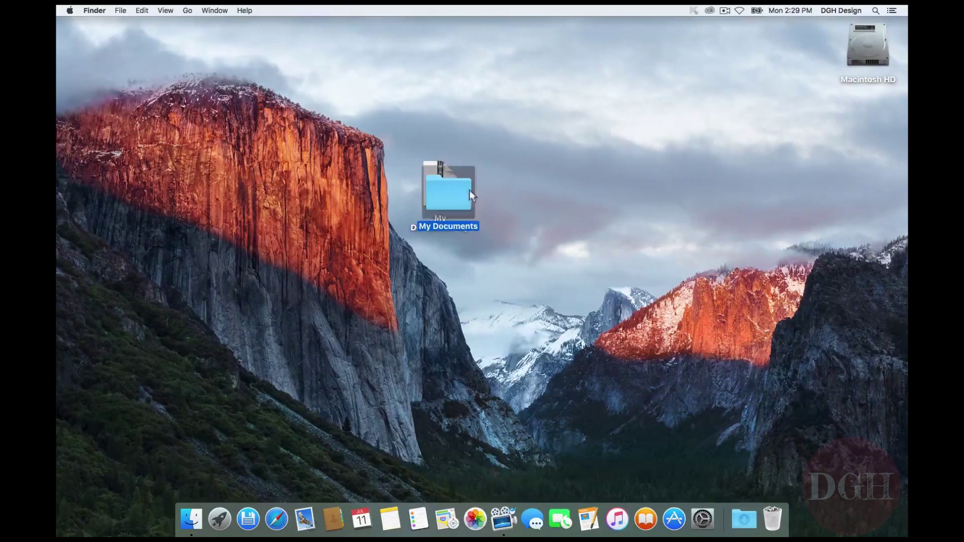
left_click_drag(454, 197, 871, 120)
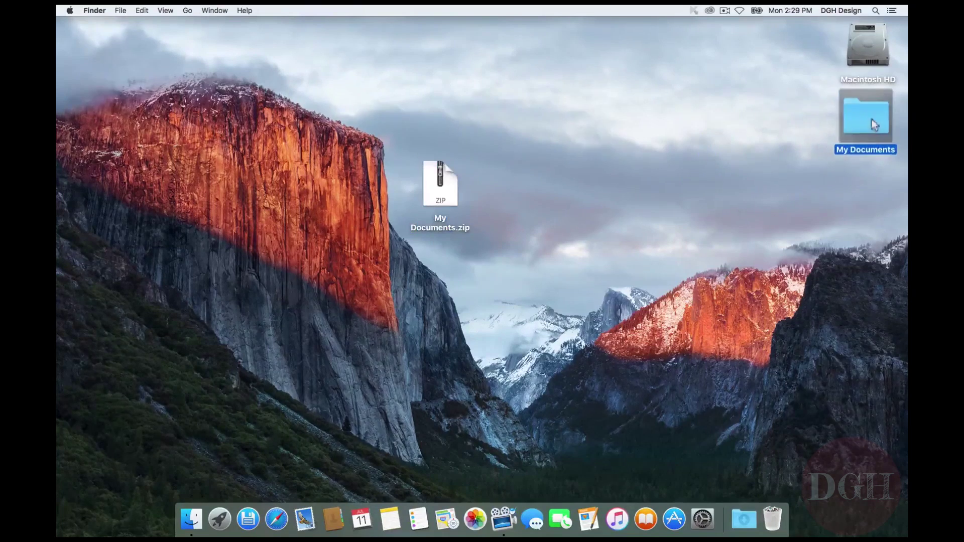
double_click(872, 119)
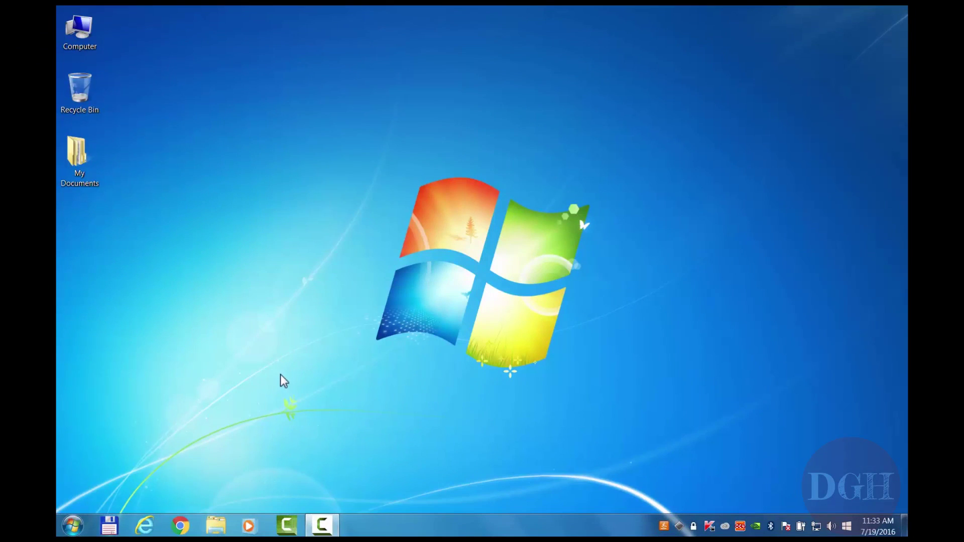
- Send My Documents to a Compressed (zipped) folder with the default name, then open My Documents.zip
right_click(80, 156)
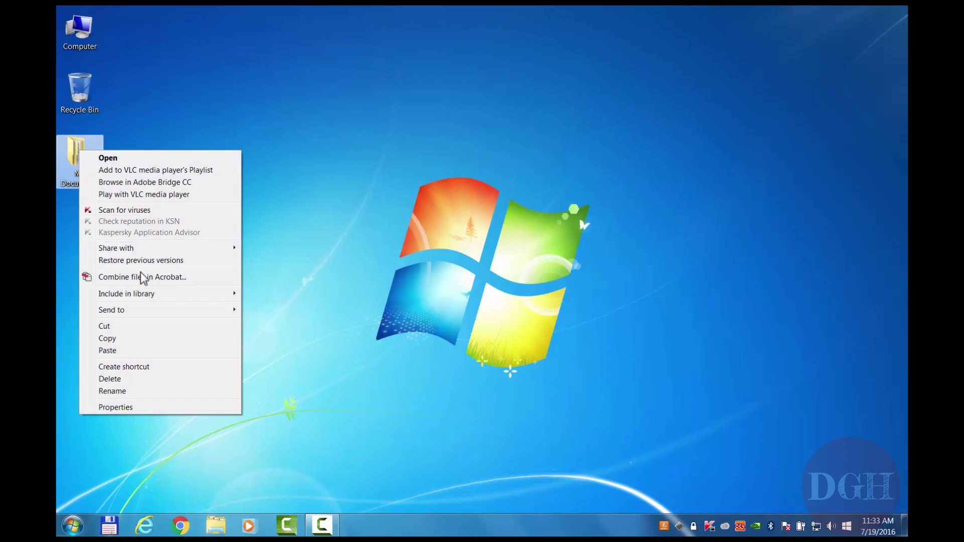
mouse_move(140, 315)
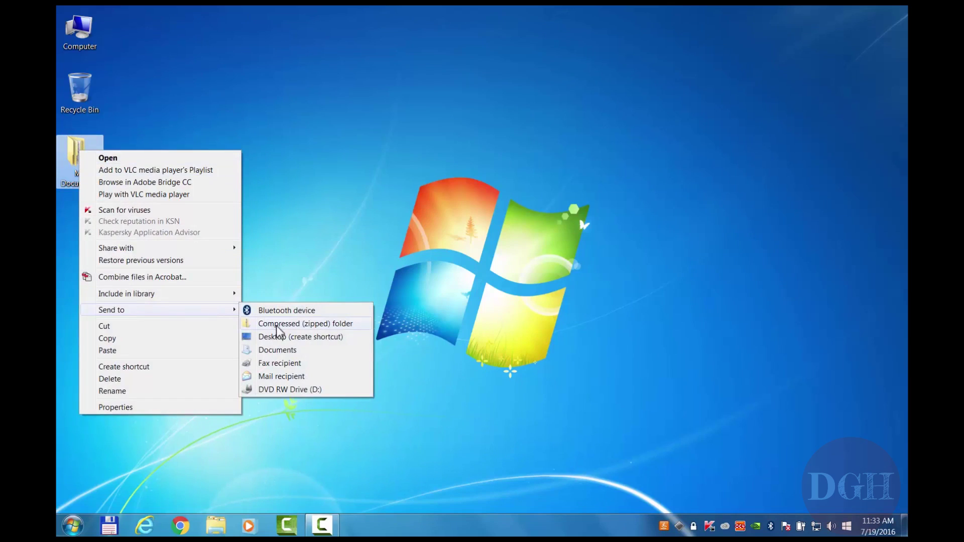
left_click(299, 323)
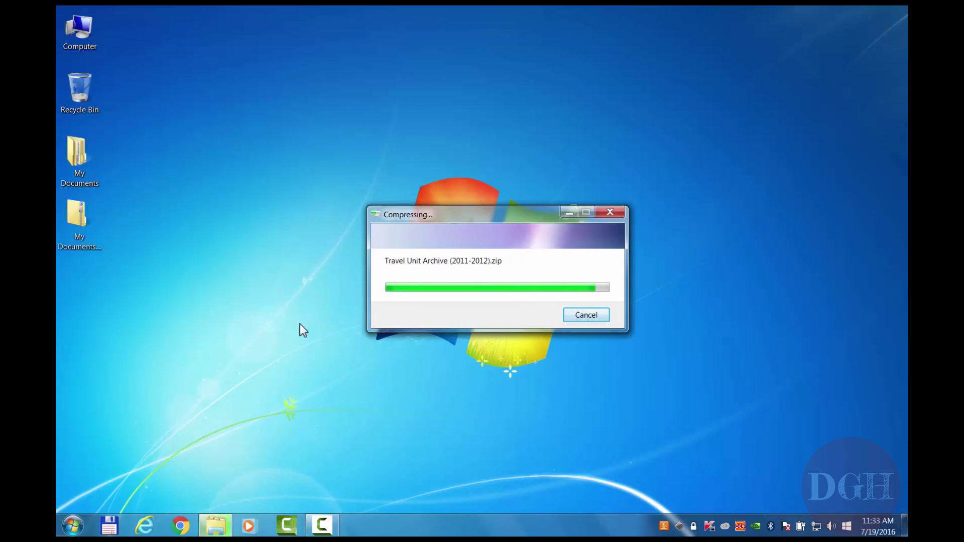
key("Return")
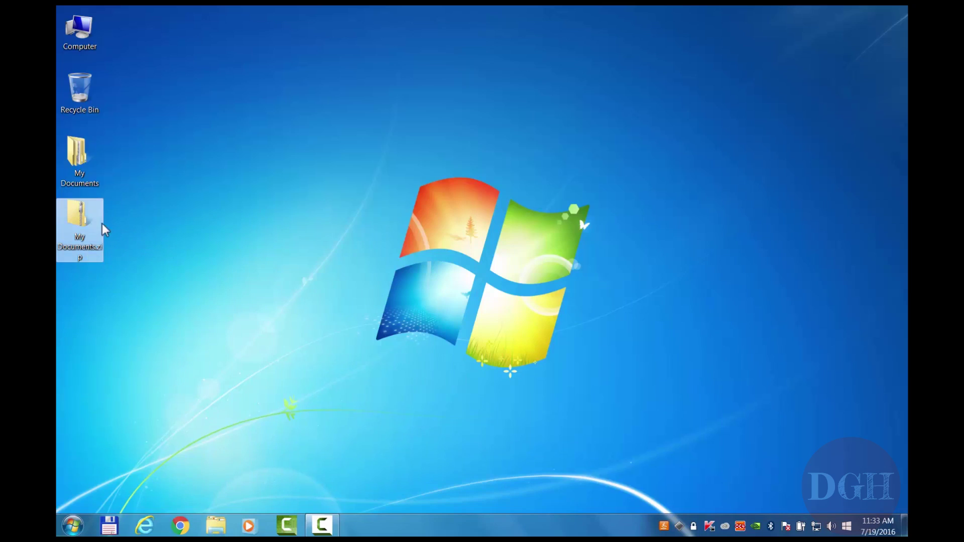
double_click(79, 221)
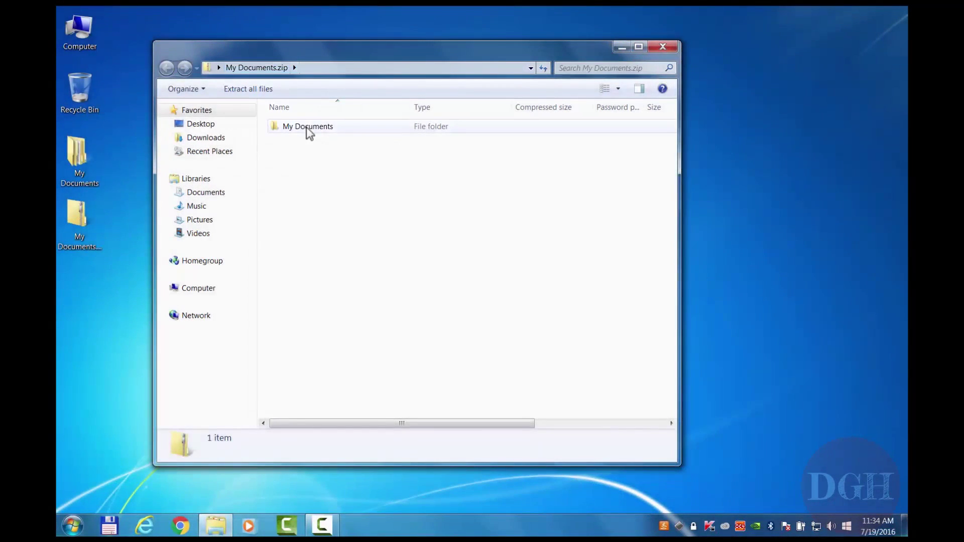
- Inside the zip's My Documents folder, browse the Images and PSD subfolders
double_click(306, 126)
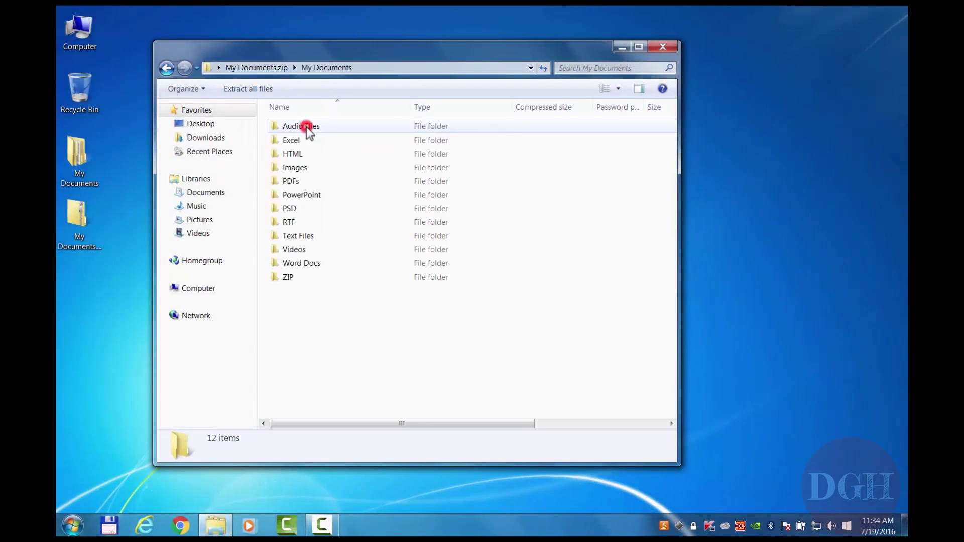
double_click(315, 166)
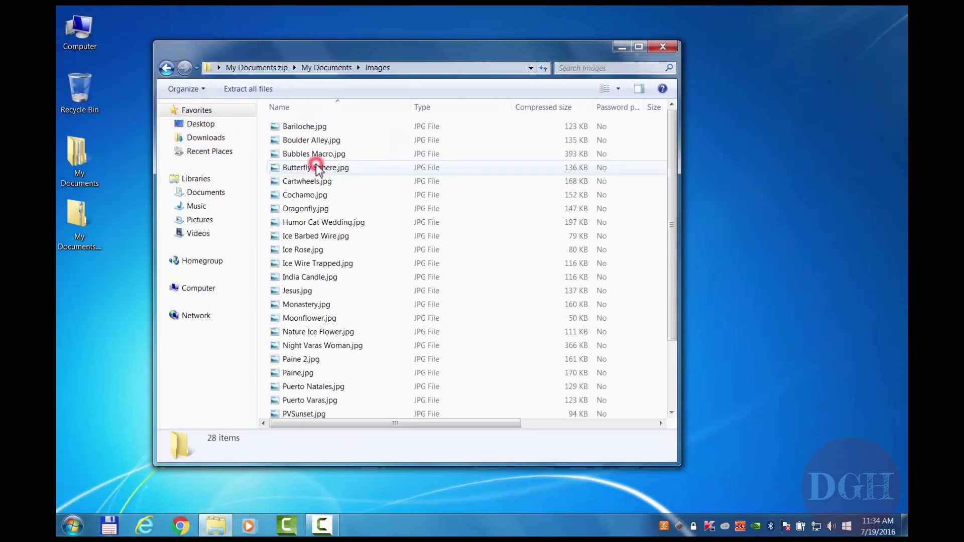
left_click(166, 68)
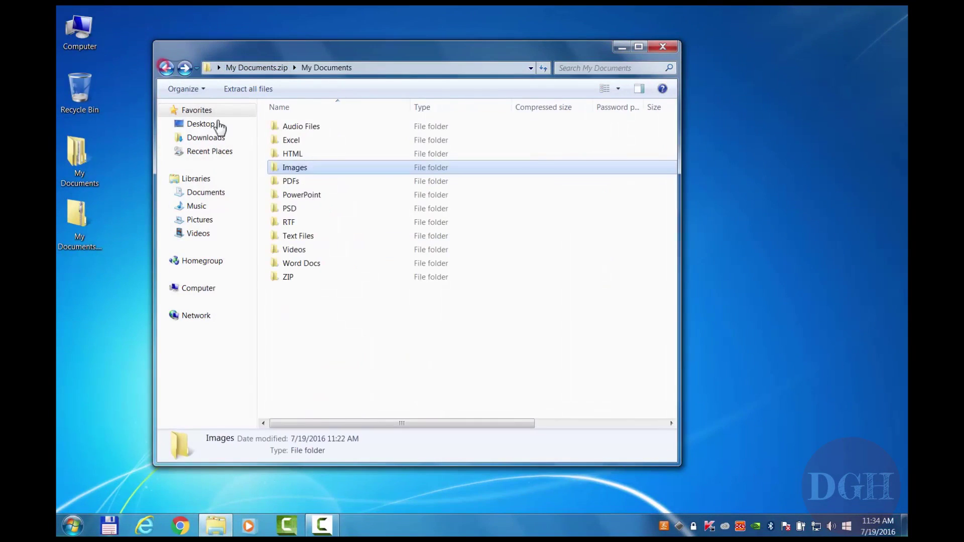
double_click(303, 210)
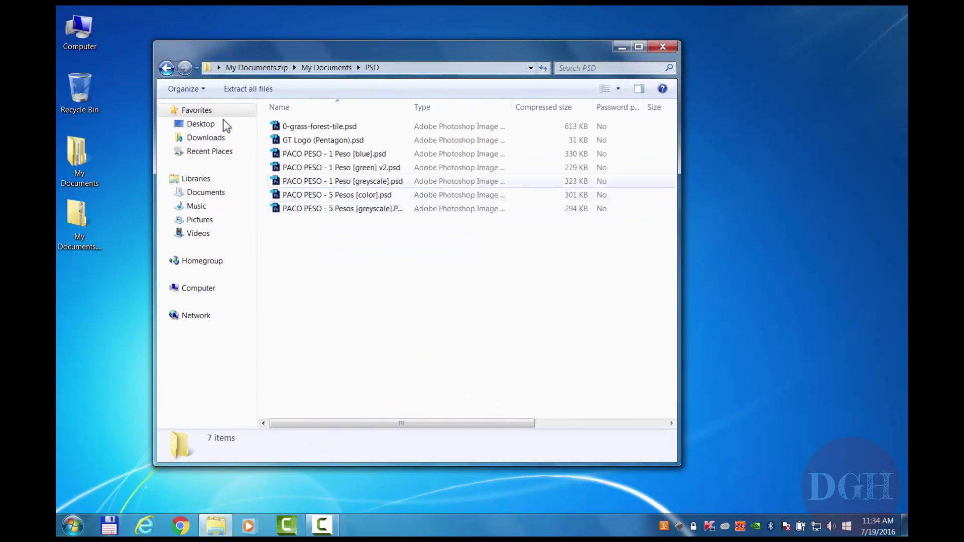
left_click(166, 68)
- Browse the PowerPoint folder, then open Unit_1_PG_S3.doc from the Word Docs folder
left_click(309, 195)
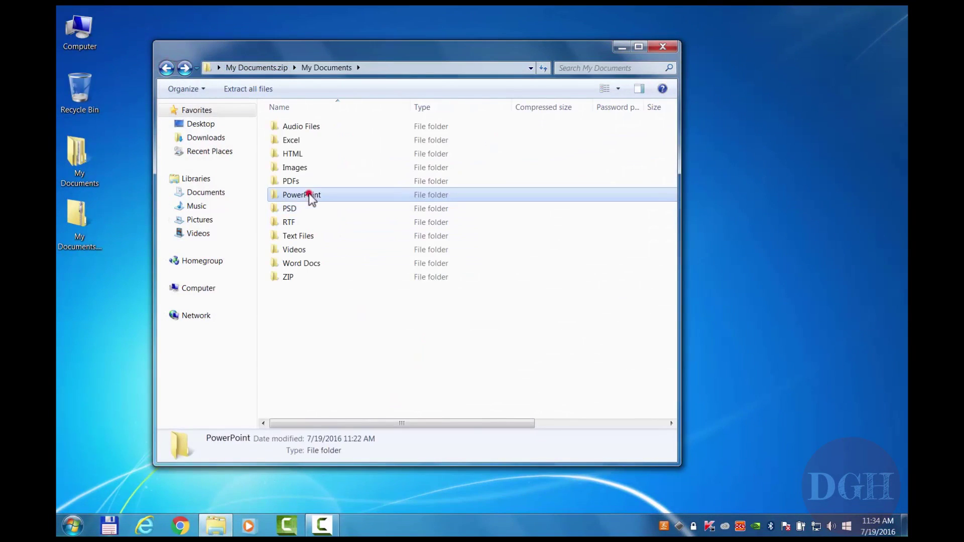
double_click(309, 195)
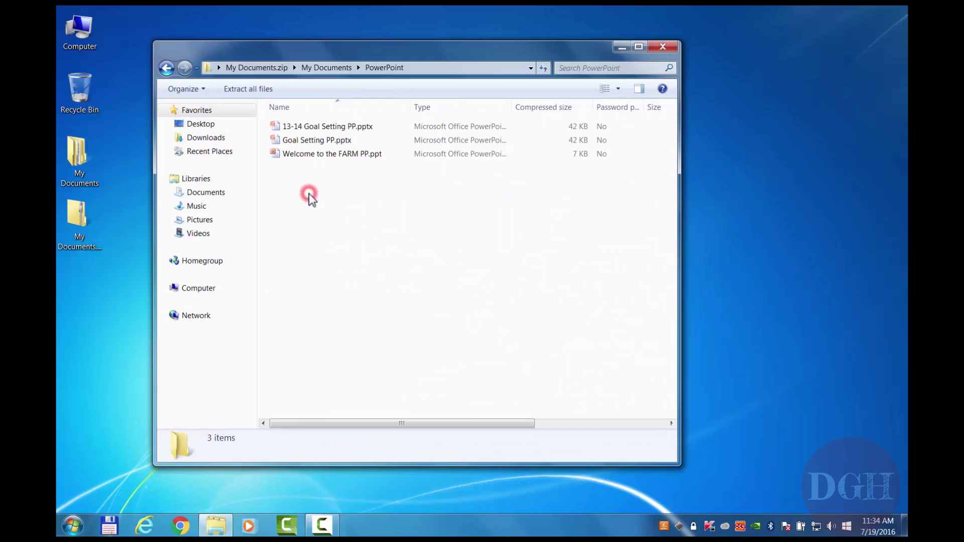
left_click(167, 70)
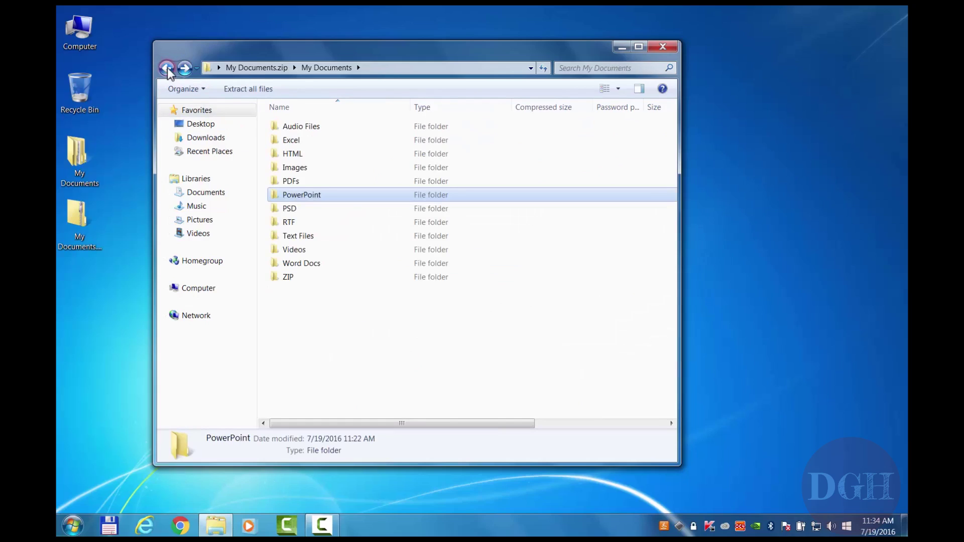
double_click(312, 265)
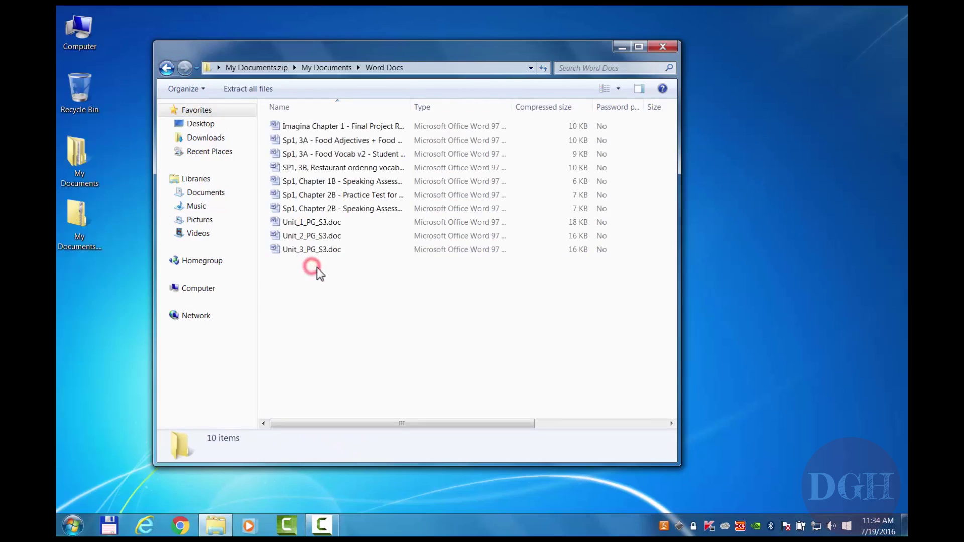
double_click(327, 221)
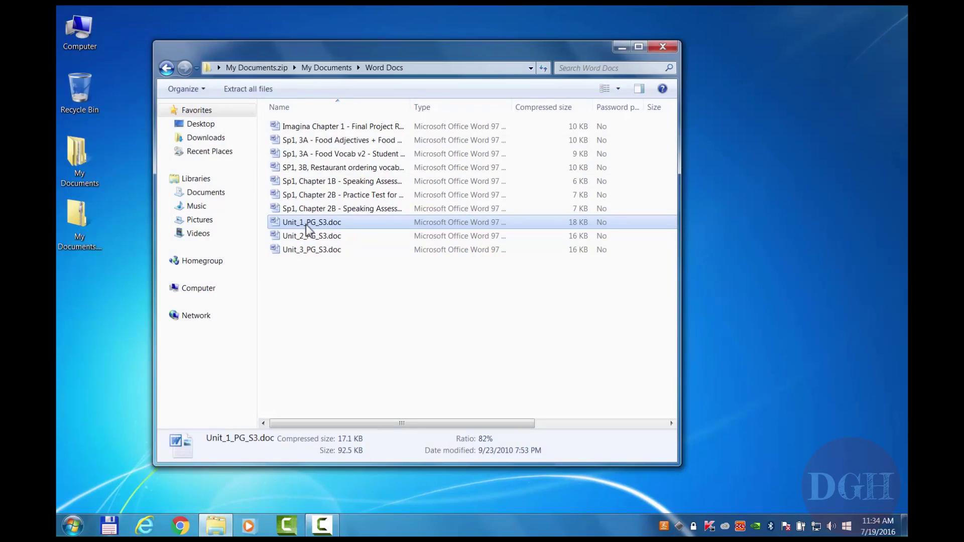
- Copy Unit_1_PG_S3.doc from the zip onto the desktop, then drag the original My Documents folder to the Recycle Bin
left_click_drag(306, 224, 790, 237)
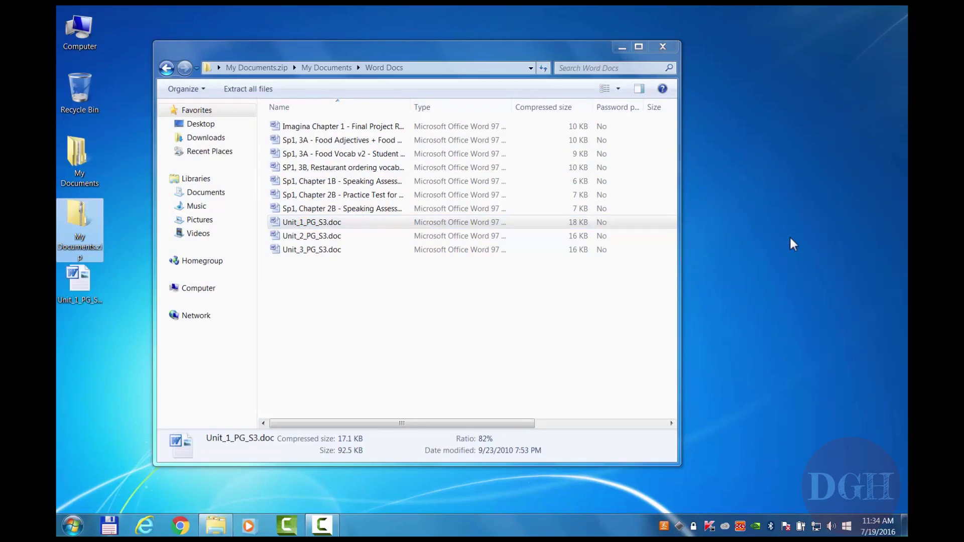
left_click(101, 309)
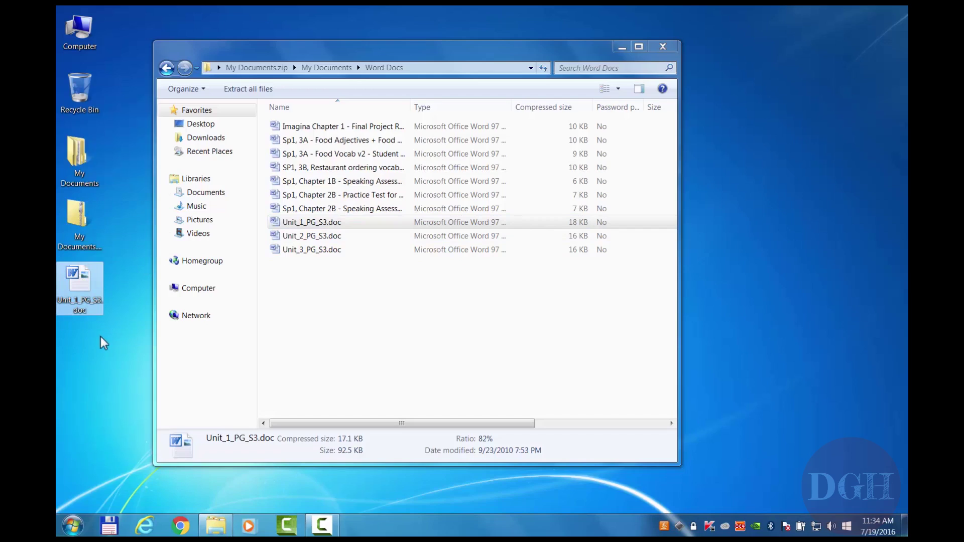
left_click(340, 331)
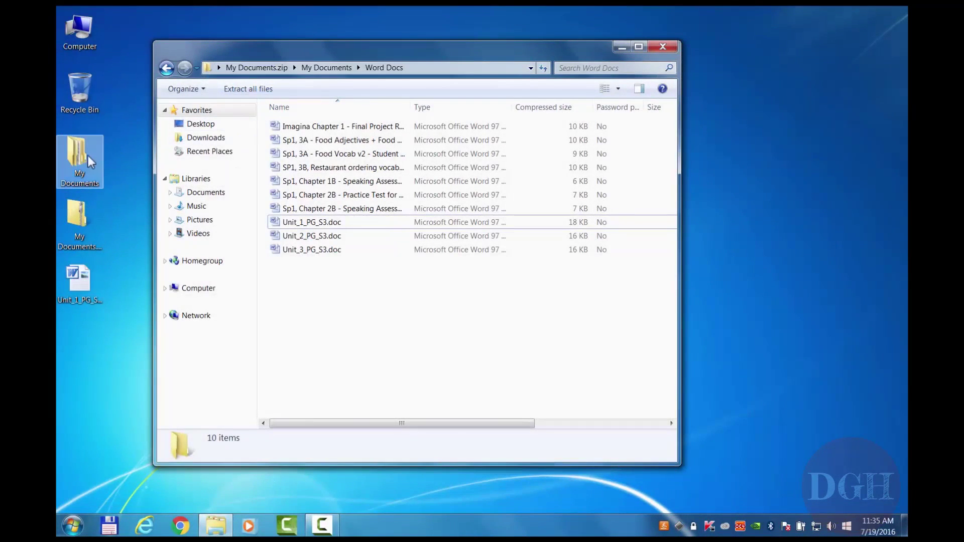
left_click_drag(79, 158, 79, 92)
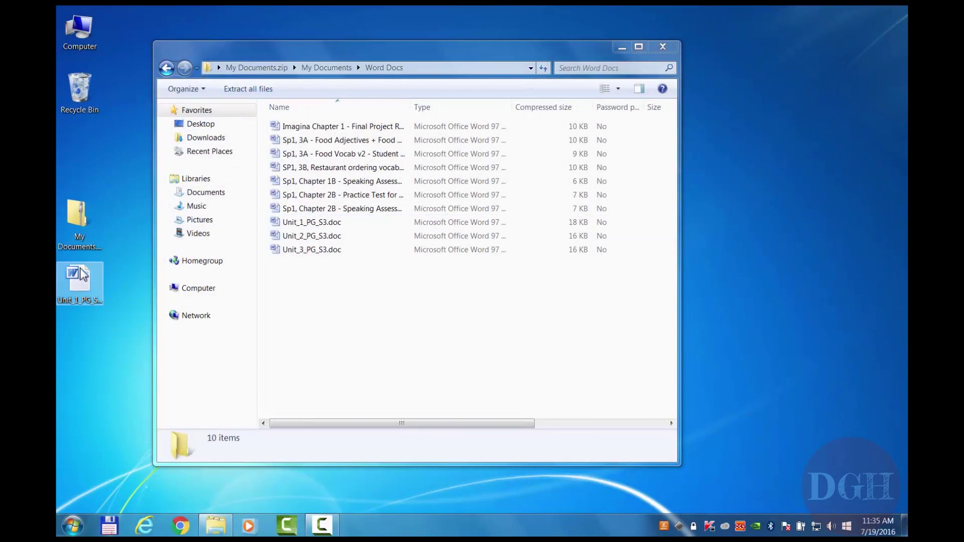
- Recycle the copied Unit_1_PG_S3.doc and extract all files from the zip to the Desktop
left_click_drag(76, 280, 81, 89)
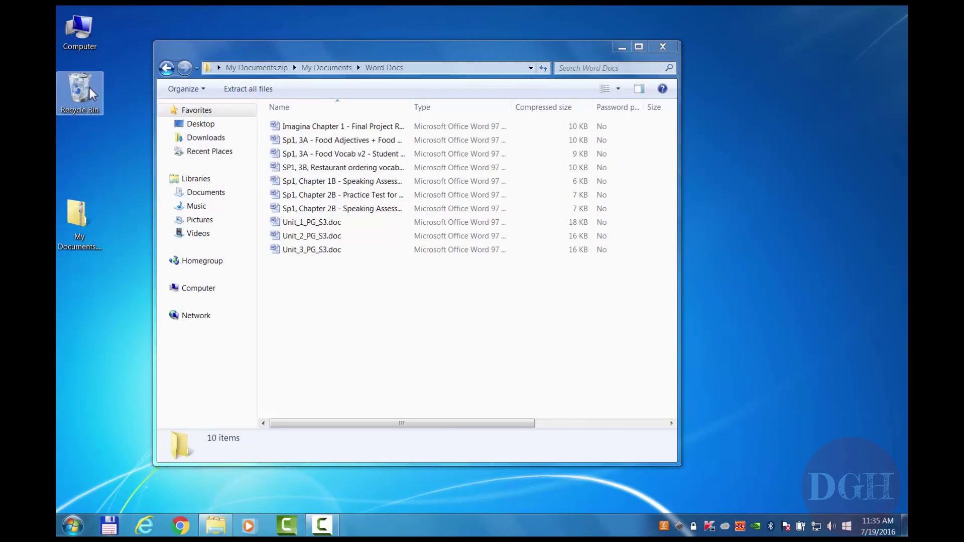
left_click(253, 90)
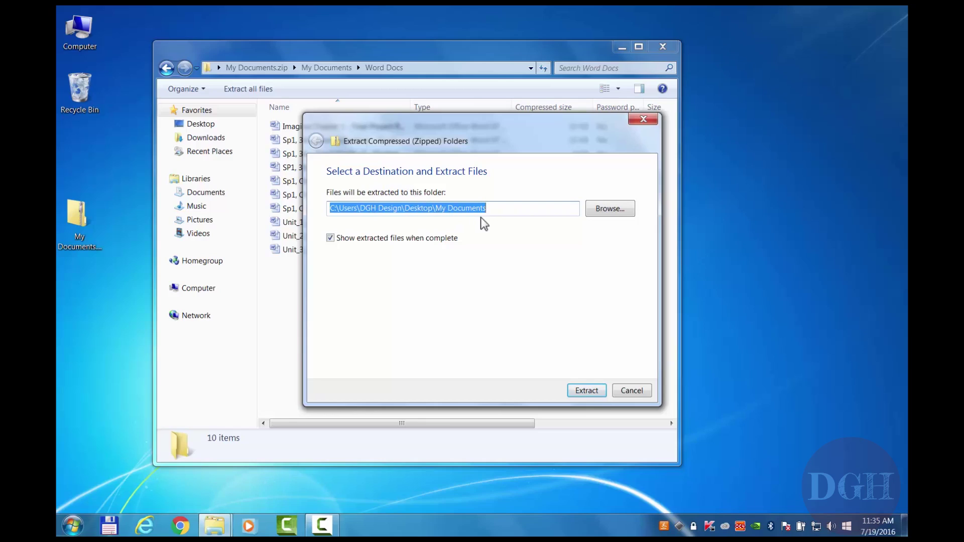
left_click(586, 392)
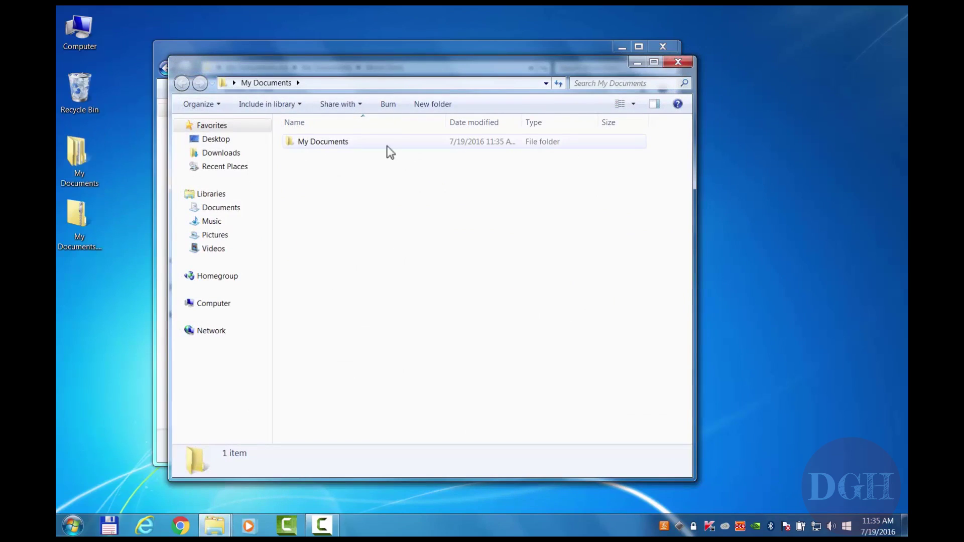
- Open the inner My Documents folder to view its 12 subfolders, including Audio Files, Excel and Word Docs
double_click(355, 144)
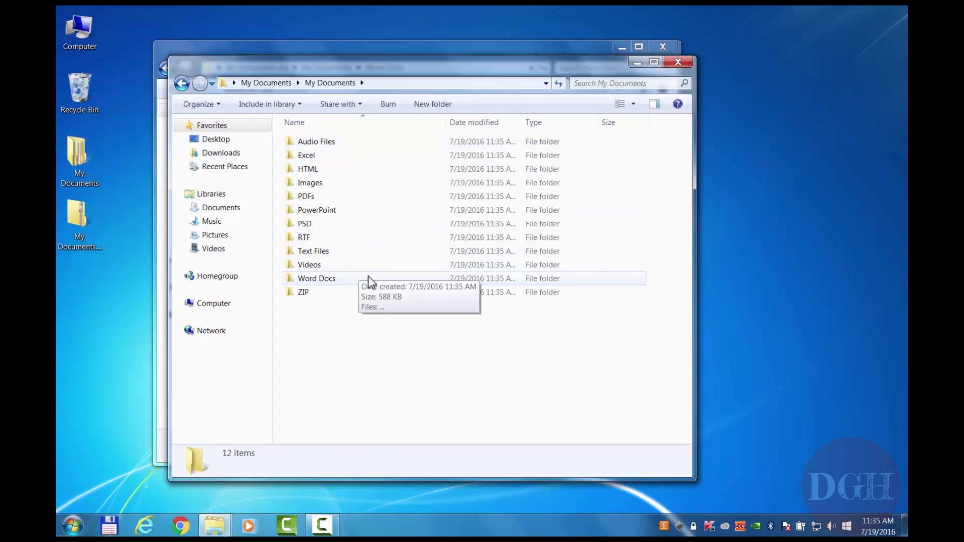